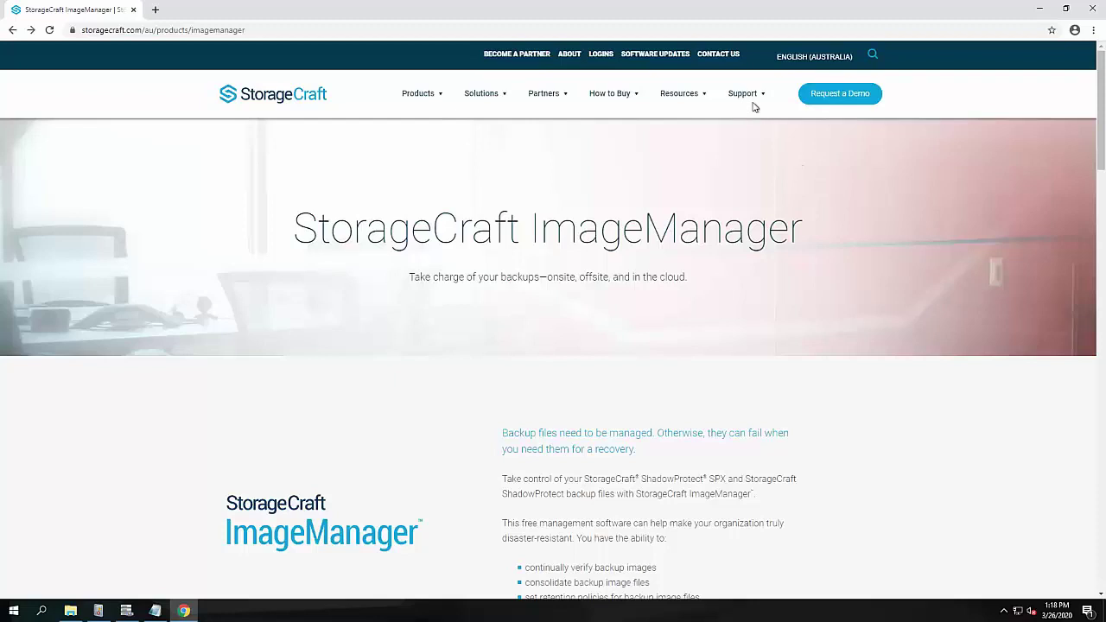
Step: Go to StorageCraft's software downloads and updates page and expand the StorageCraft ImageManager download entry
{"action": "mouse_move", "coordinate": [753, 101]}
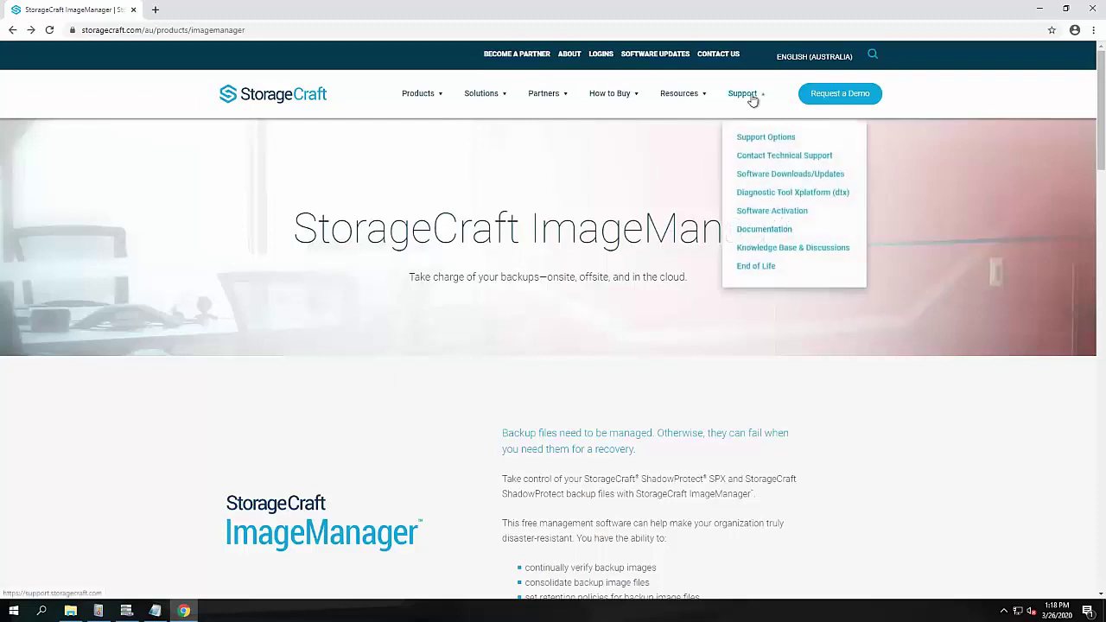
{"action": "left_click", "coordinate": [805, 174]}
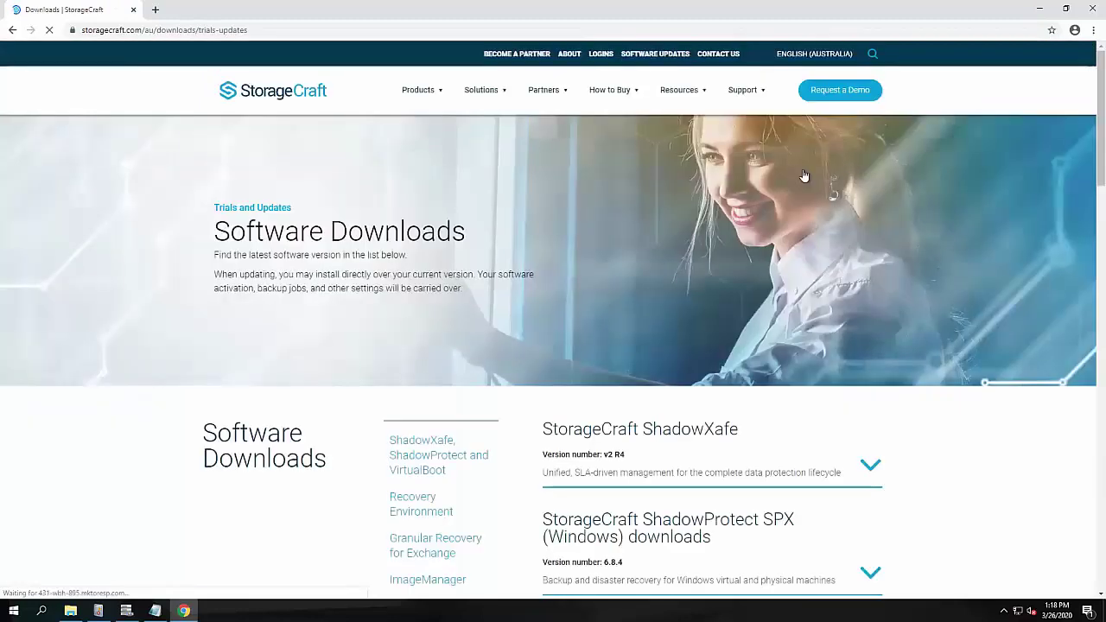
{"action": "scroll", "coordinate": [838, 314], "scroll_direction": "down", "scroll_amount": 10}
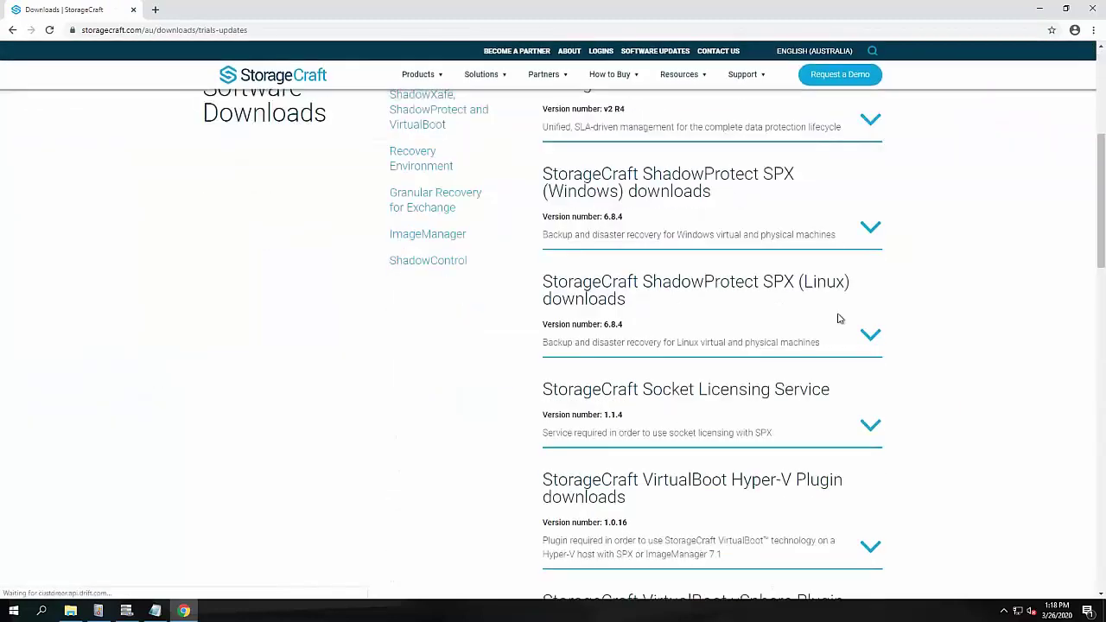
{"action": "scroll", "coordinate": [838, 319], "scroll_direction": "down", "scroll_amount": 6}
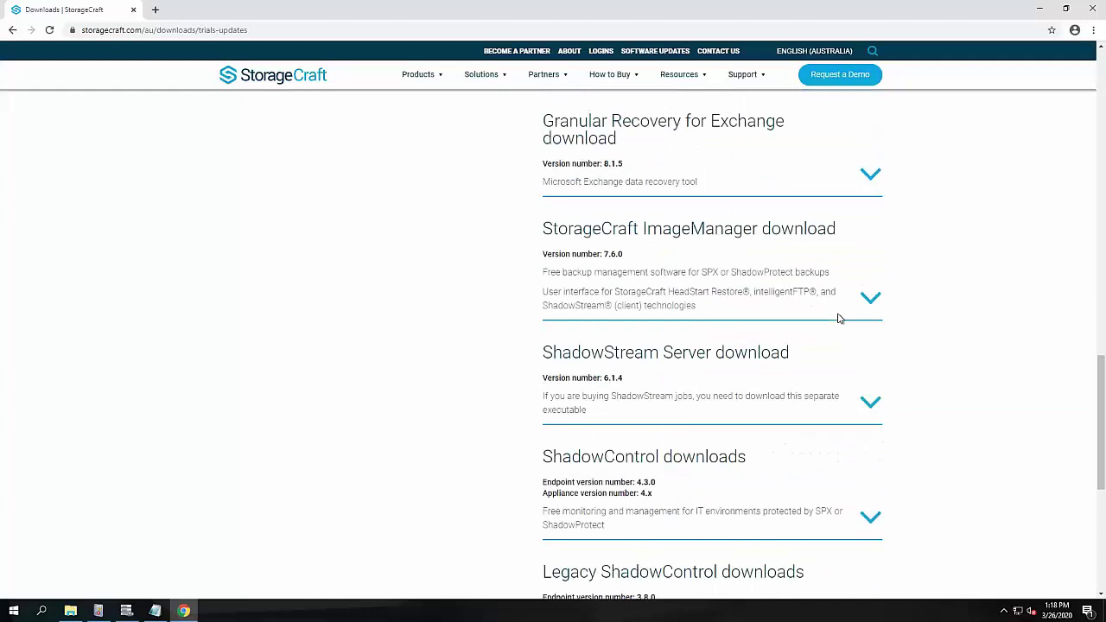
{"action": "scroll", "coordinate": [837, 319], "scroll_direction": "up", "scroll_amount": 3}
{"action": "left_click", "coordinate": [707, 269]}
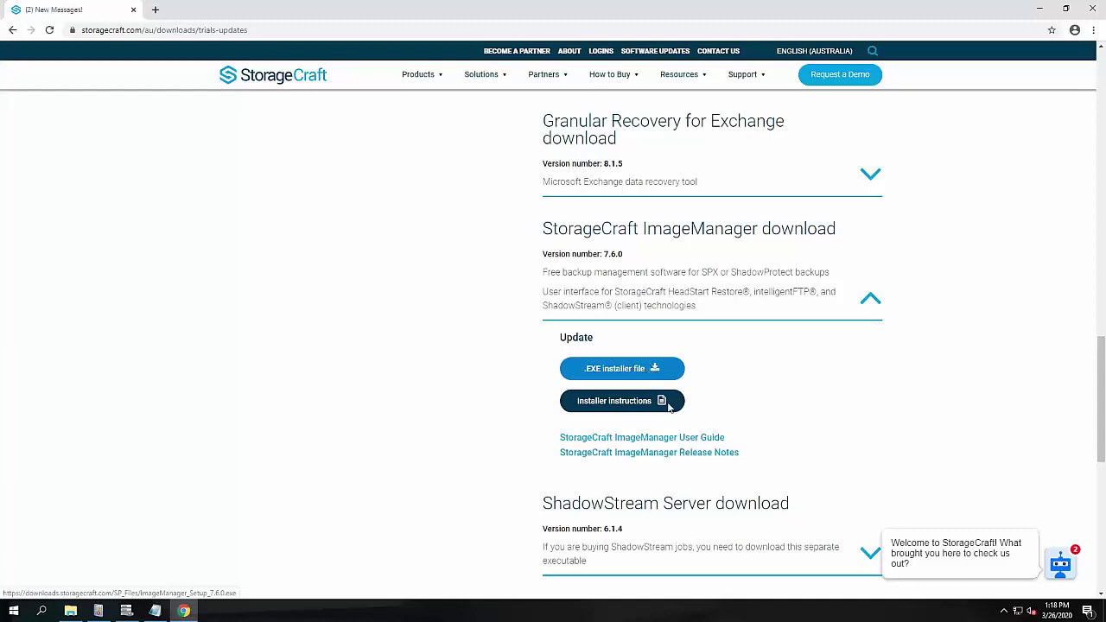
Step: Open the ImageManager release notes at version 7.6.0 and highlight the Chkdsk advance verification enhancement
{"action": "left_click", "coordinate": [705, 453]}
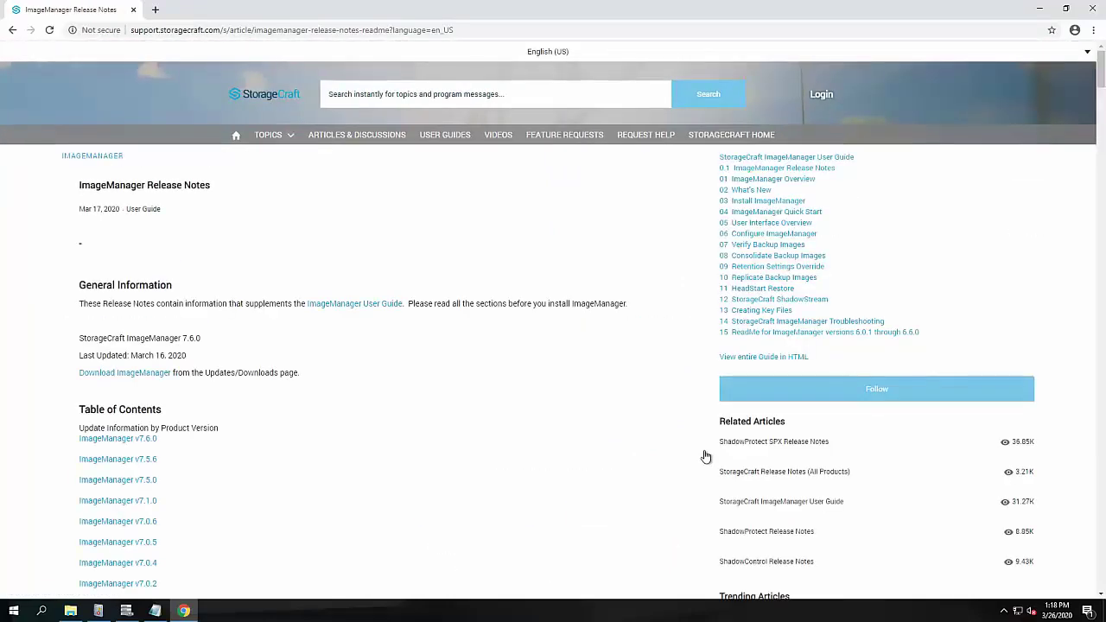
{"action": "left_click", "coordinate": [145, 439]}
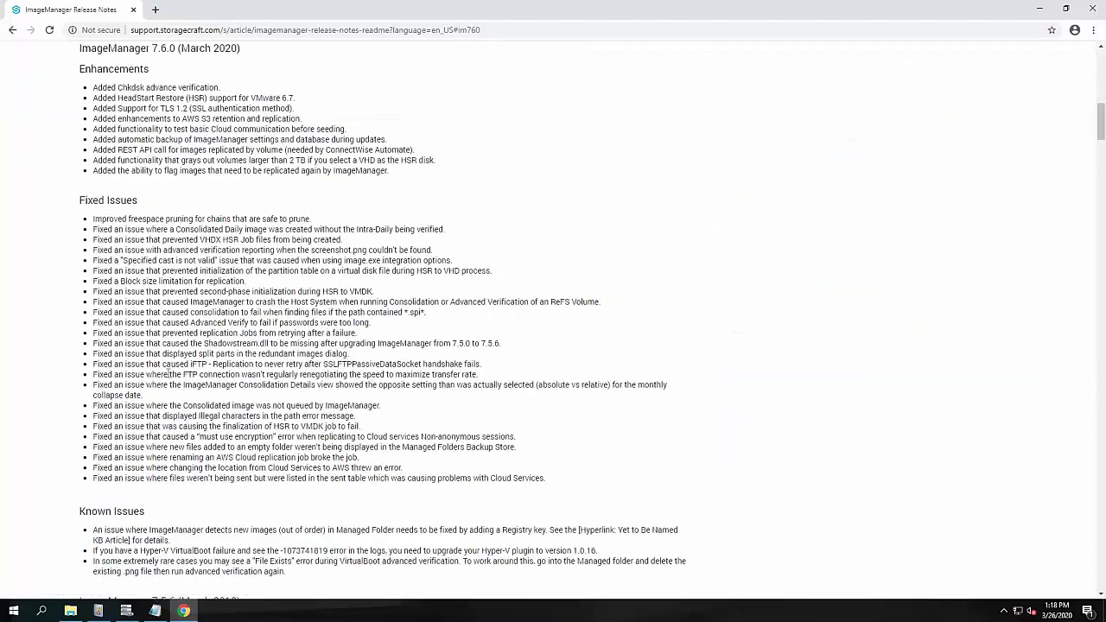
{"action": "triple_click", "coordinate": [176, 90]}
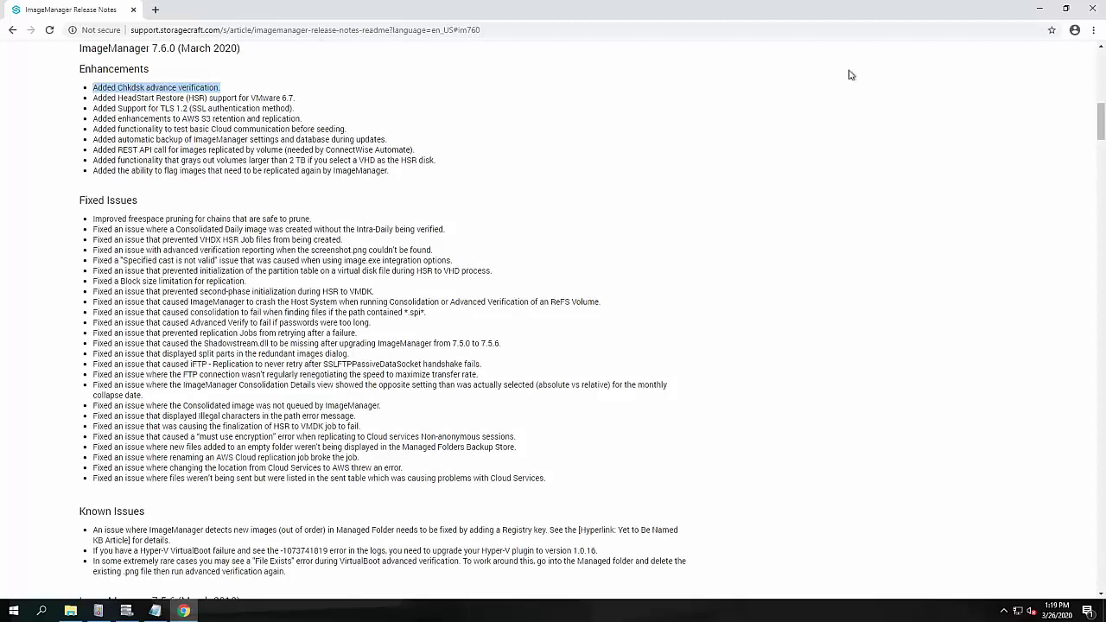
Step: Switch to StorageCraft ImageManager and open the verification settings of the E:\STCDemoBackups managed folder
{"action": "left_click", "coordinate": [1043, 10]}
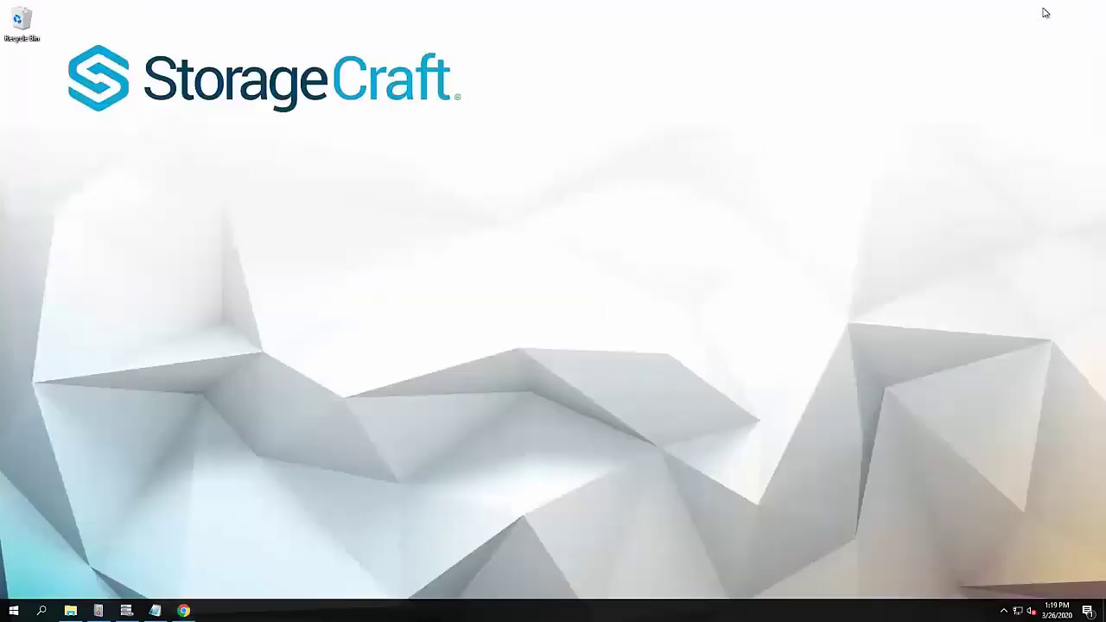
{"action": "left_click", "coordinate": [126, 612]}
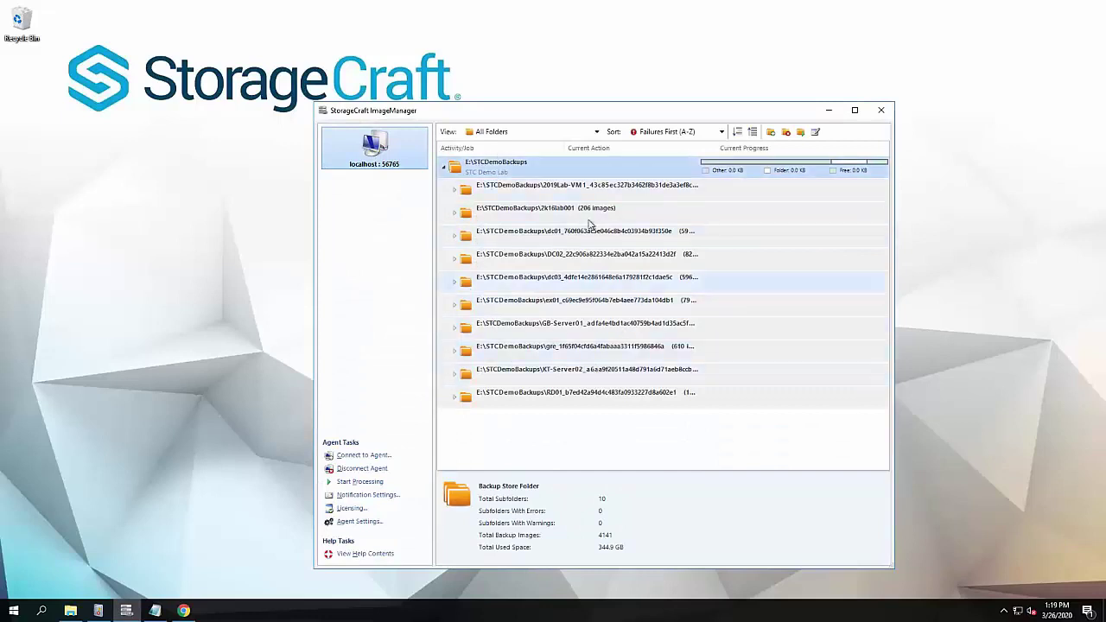
{"action": "right_click", "coordinate": [524, 164]}
{"action": "left_click", "coordinate": [562, 240]}
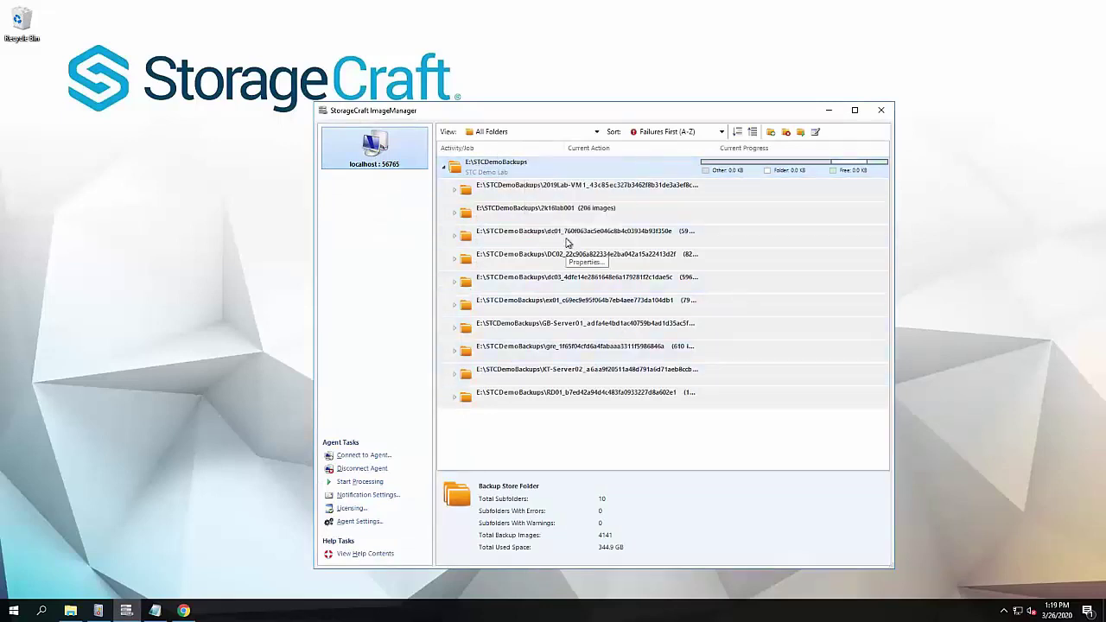
{"action": "left_click", "coordinate": [473, 187]}
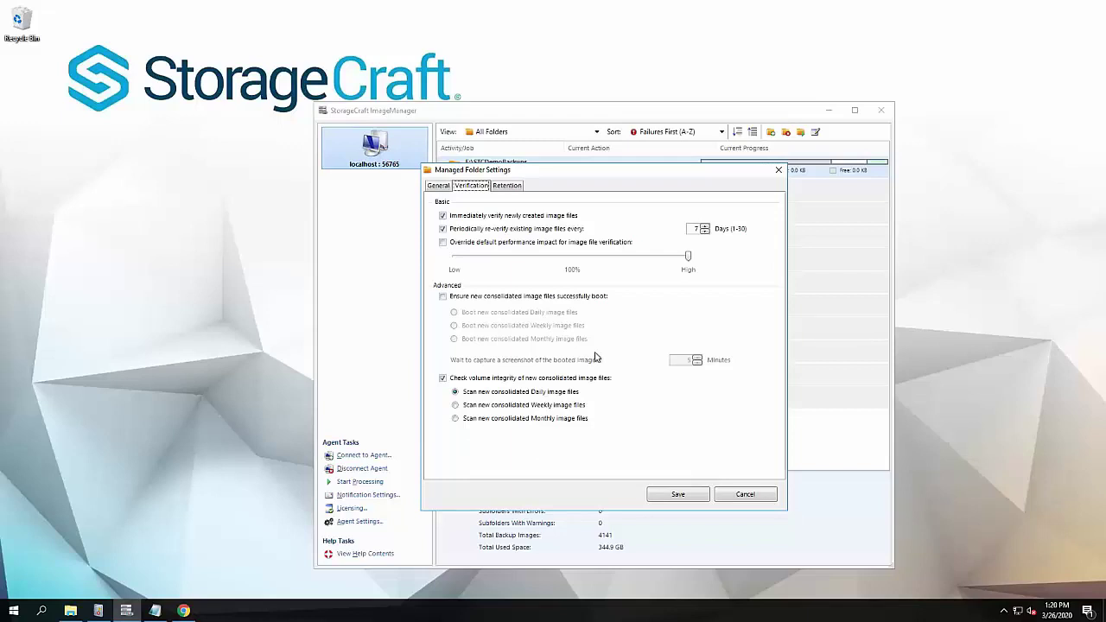
Step: Toggle the boot check and volume integrity check for new consolidated image files, and close the folder settings without saving
{"action": "left_click", "coordinate": [588, 298]}
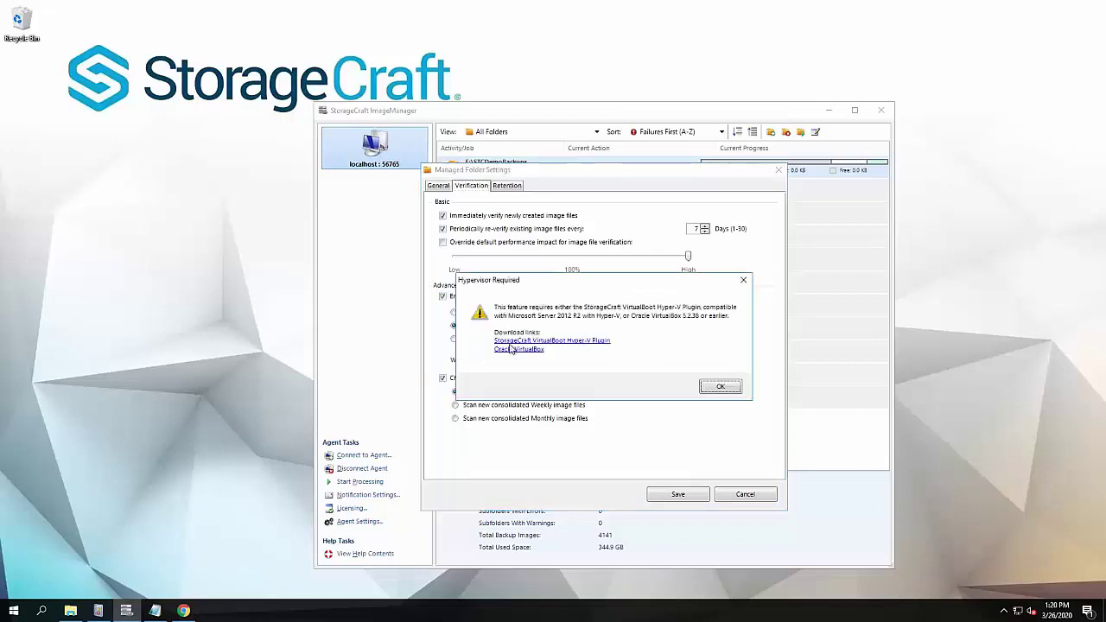
{"action": "left_click", "coordinate": [724, 387]}
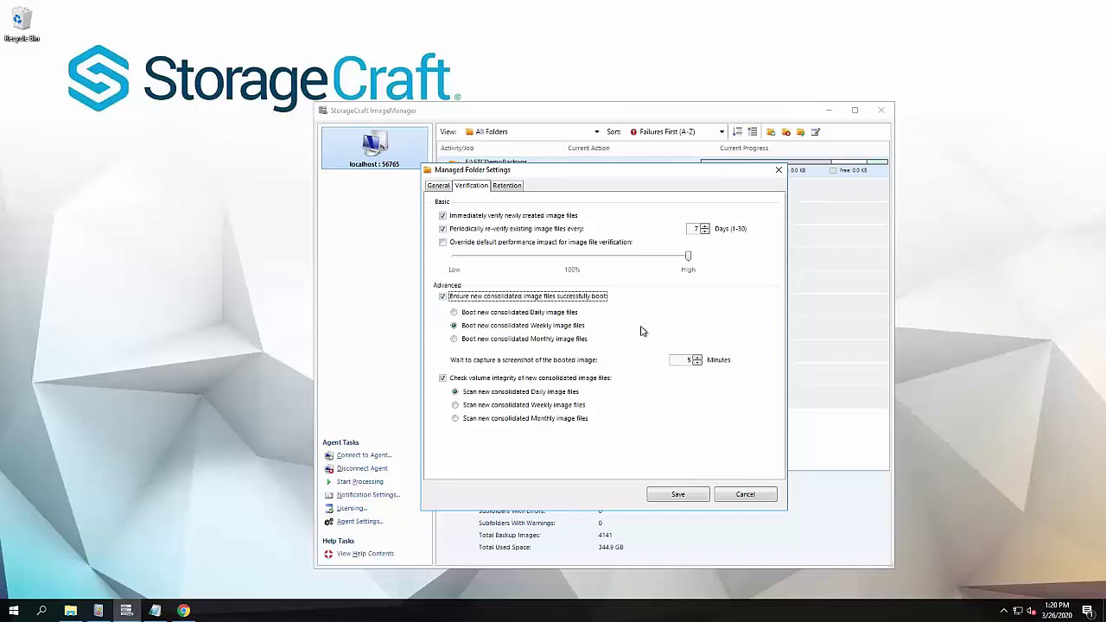
{"action": "left_click", "coordinate": [595, 297]}
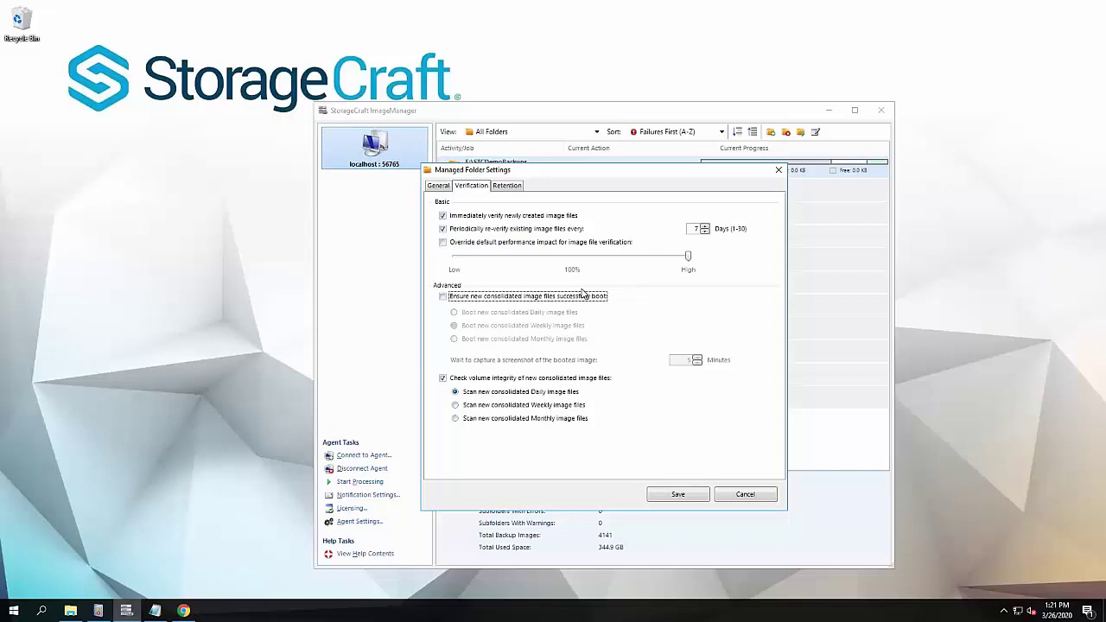
{"action": "left_click", "coordinate": [560, 380]}
{"action": "left_click", "coordinate": [560, 381]}
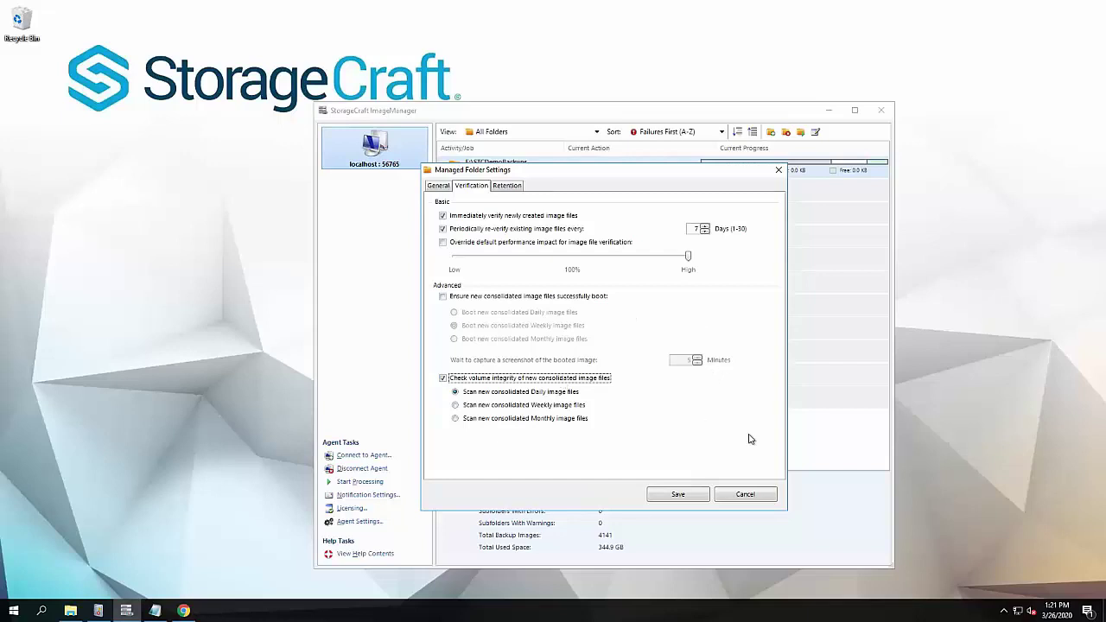
{"action": "left_click", "coordinate": [757, 495]}
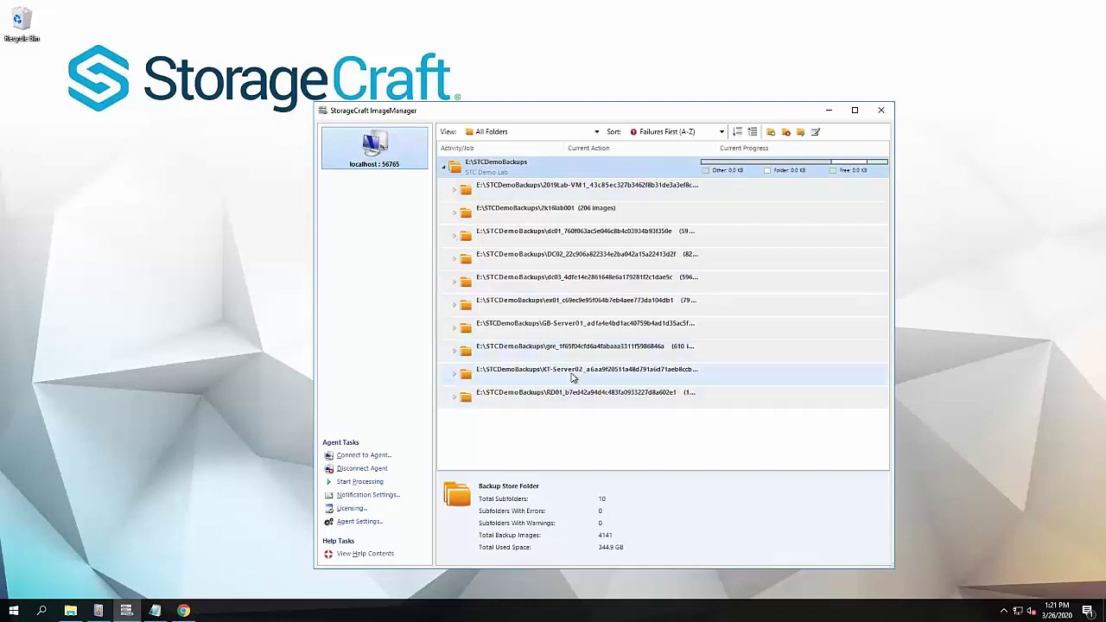
Step: Review the KT-Server02 subfolder's verification override settings without saving, and show the details of its Verification job
{"action": "right_click", "coordinate": [574, 373]}
{"action": "left_click", "coordinate": [610, 467]}
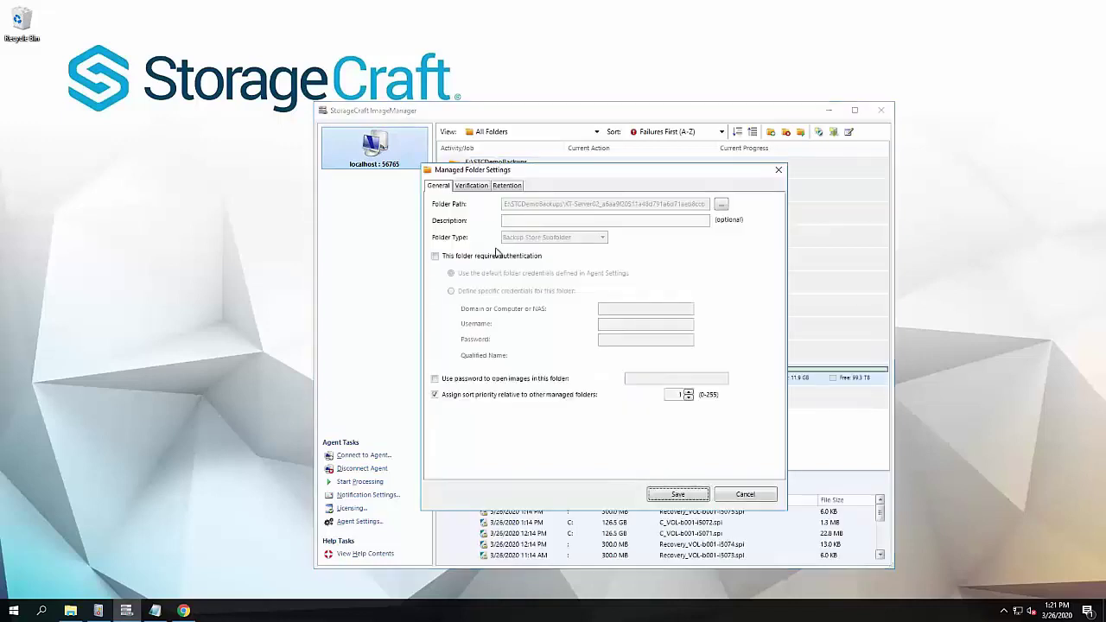
{"action": "left_click", "coordinate": [480, 187]}
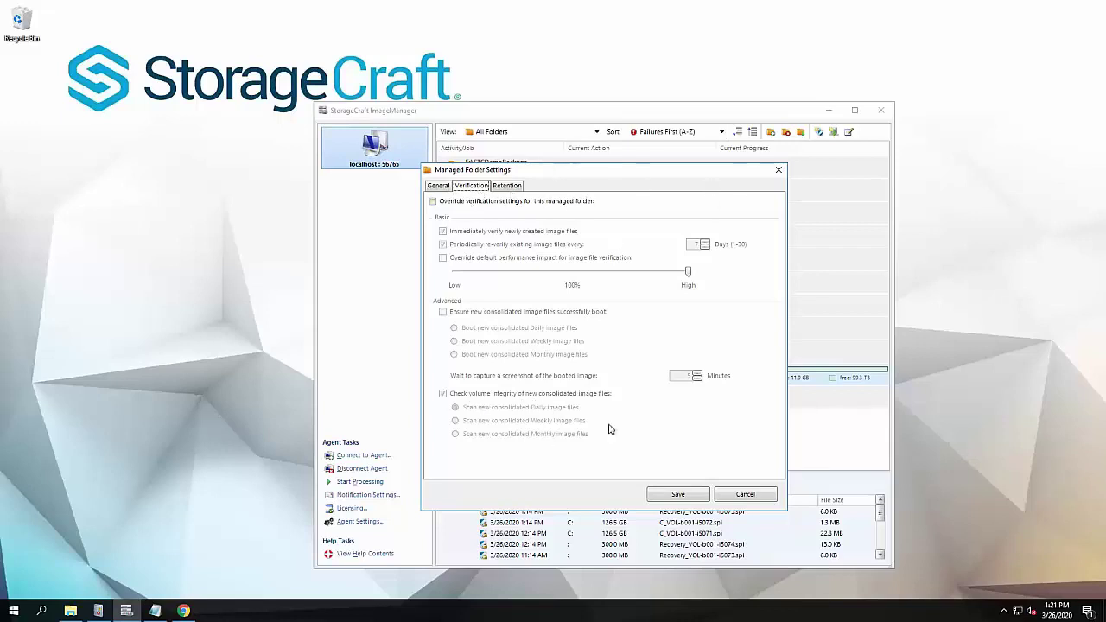
{"action": "left_click", "coordinate": [736, 495]}
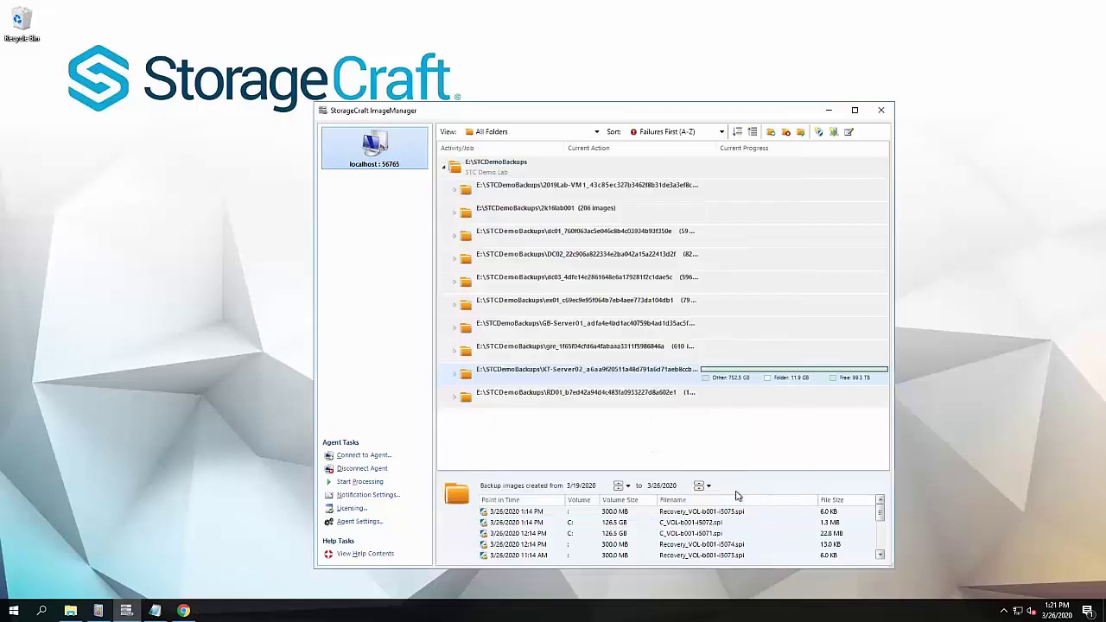
{"action": "double_click", "coordinate": [588, 374]}
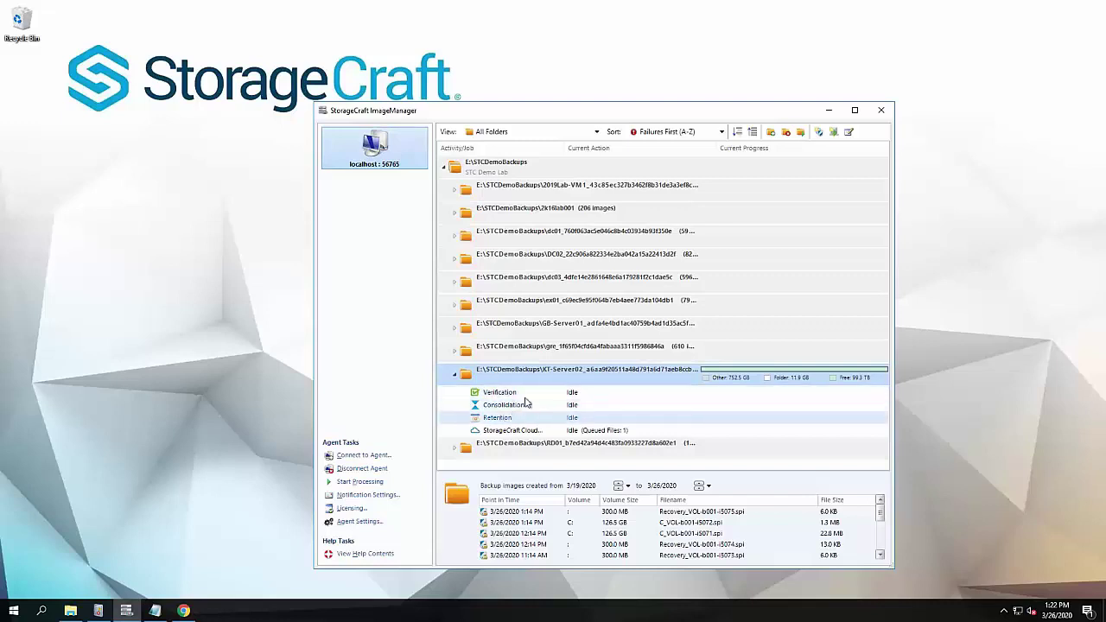
{"action": "left_click", "coordinate": [511, 393]}
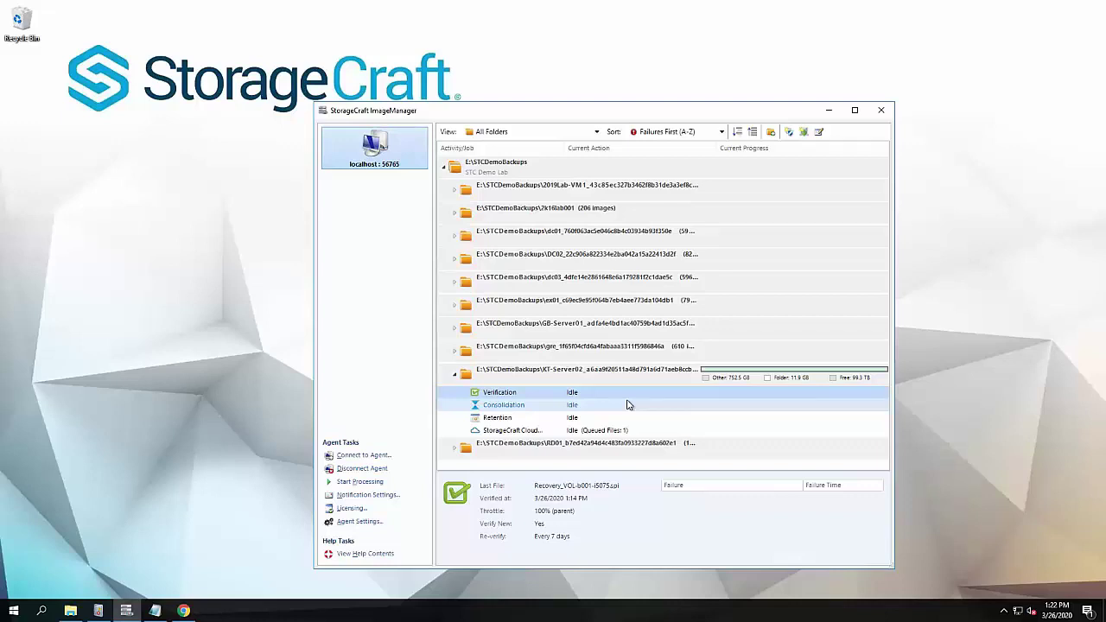
Step: Switch to Event Viewer and examine the full Chkdsk event 26213, highlighting the checked volume and the read-only mode line
{"action": "left_click", "coordinate": [99, 610]}
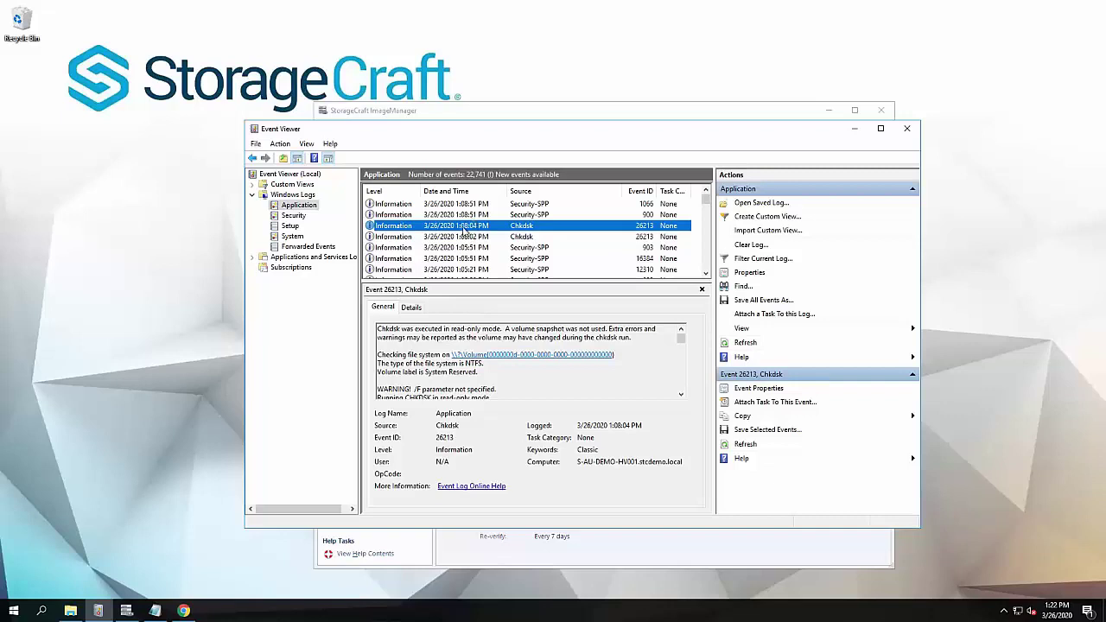
{"action": "left_click_drag", "start_coordinate": [419, 355], "coordinate": [622, 355]}
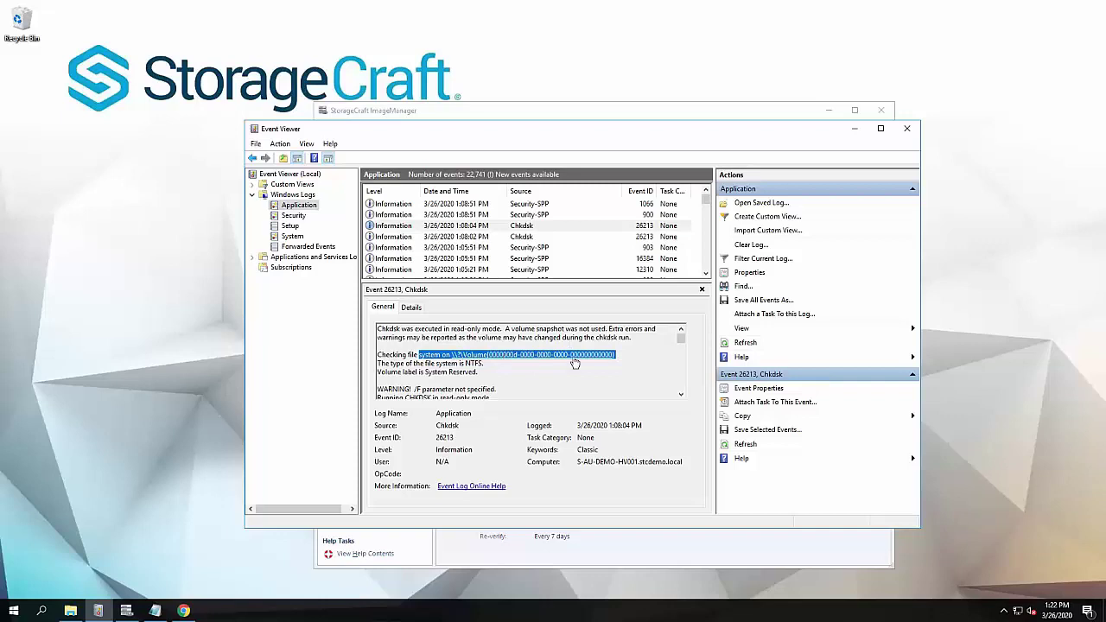
{"action": "left_click", "coordinate": [450, 361]}
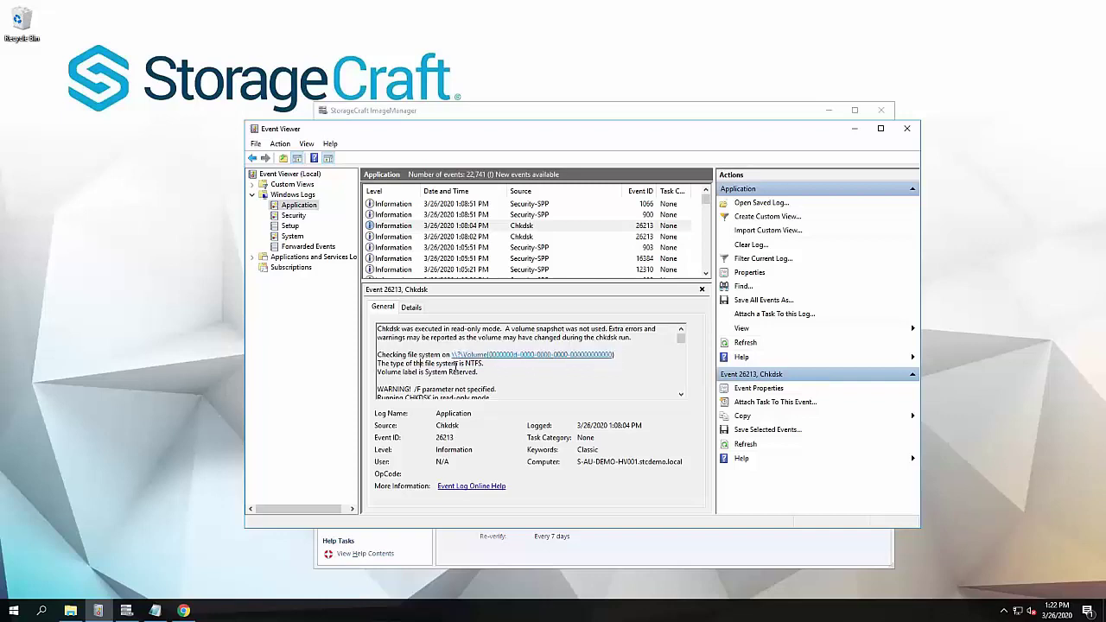
{"action": "scroll", "coordinate": [423, 365], "scroll_direction": "down", "scroll_amount": 1}
{"action": "left_click_drag", "start_coordinate": [413, 364], "coordinate": [377, 372]}
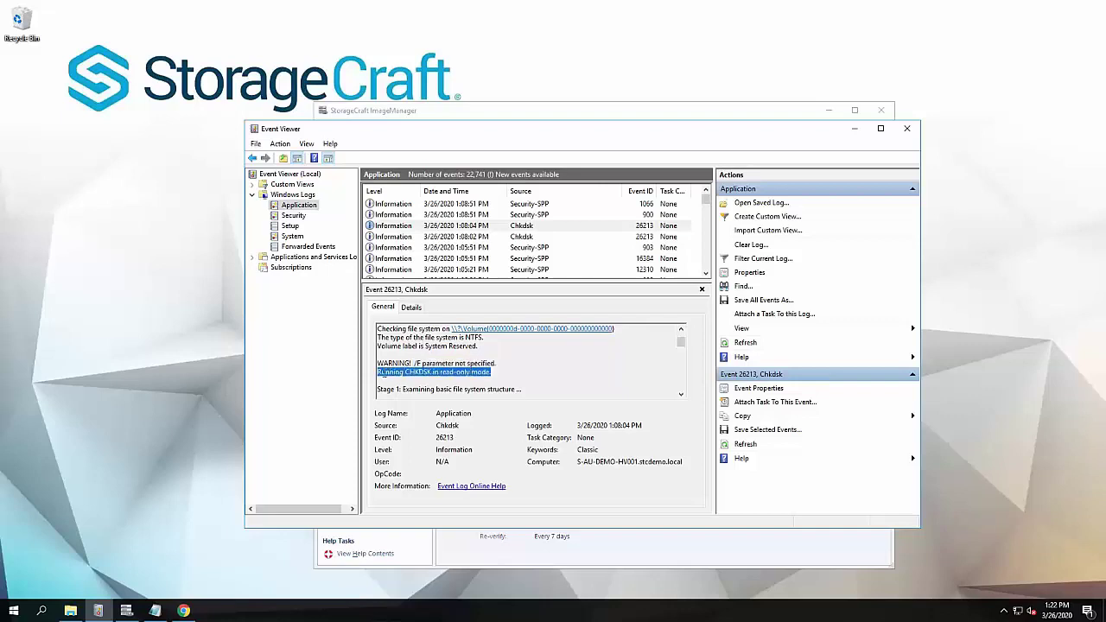
{"action": "scroll", "coordinate": [617, 363], "scroll_direction": "down", "scroll_amount": 1}
{"action": "scroll", "coordinate": [459, 371], "scroll_direction": "down", "scroll_amount": 3}
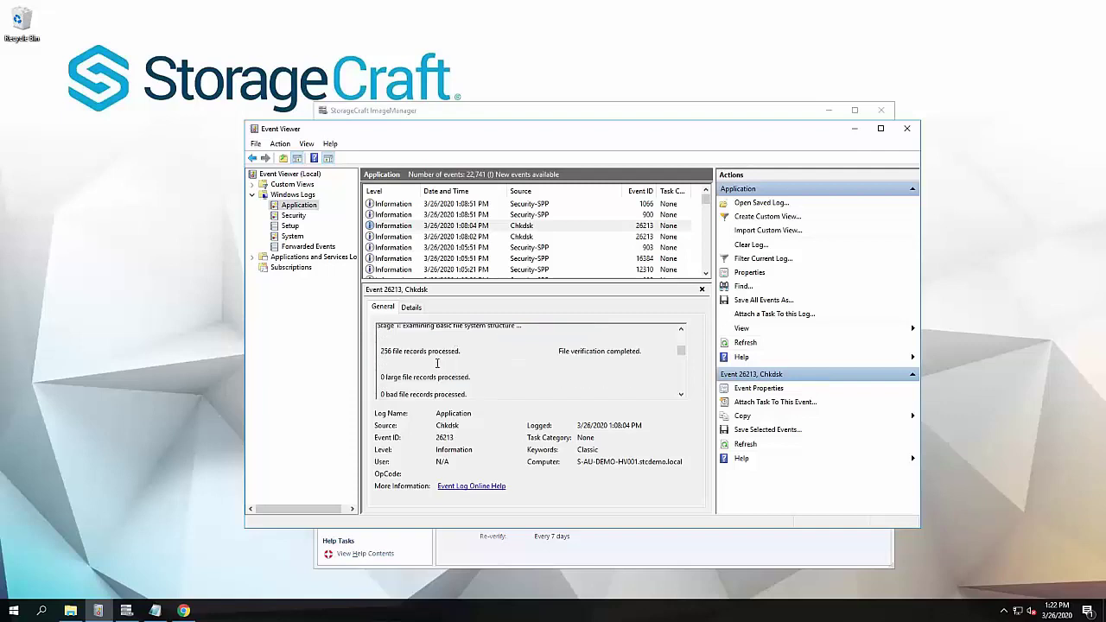
{"action": "scroll", "coordinate": [444, 352], "scroll_direction": "down", "scroll_amount": 1}
{"action": "scroll", "coordinate": [444, 353], "scroll_direction": "down", "scroll_amount": 6}
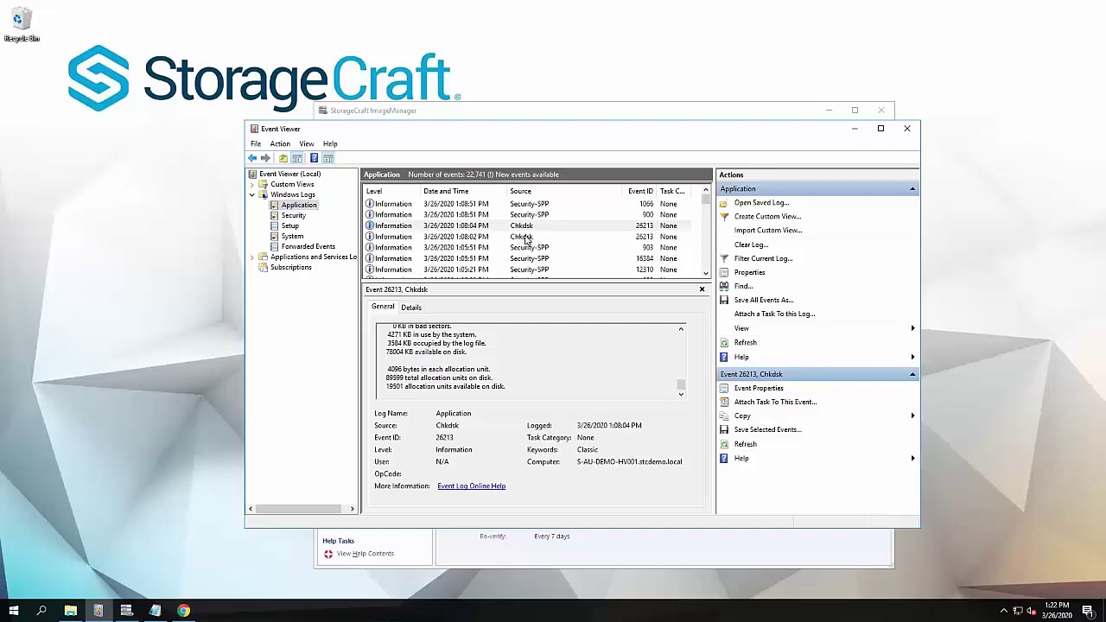
Step: Open the KT-Server02 log from C:\Program Files (x86)\StorageCraft\ImageManager\Logs and highlight the Chkdsk verify line for C_VOL-b001-i5065-cd.spi
{"action": "left_click", "coordinate": [69, 611]}
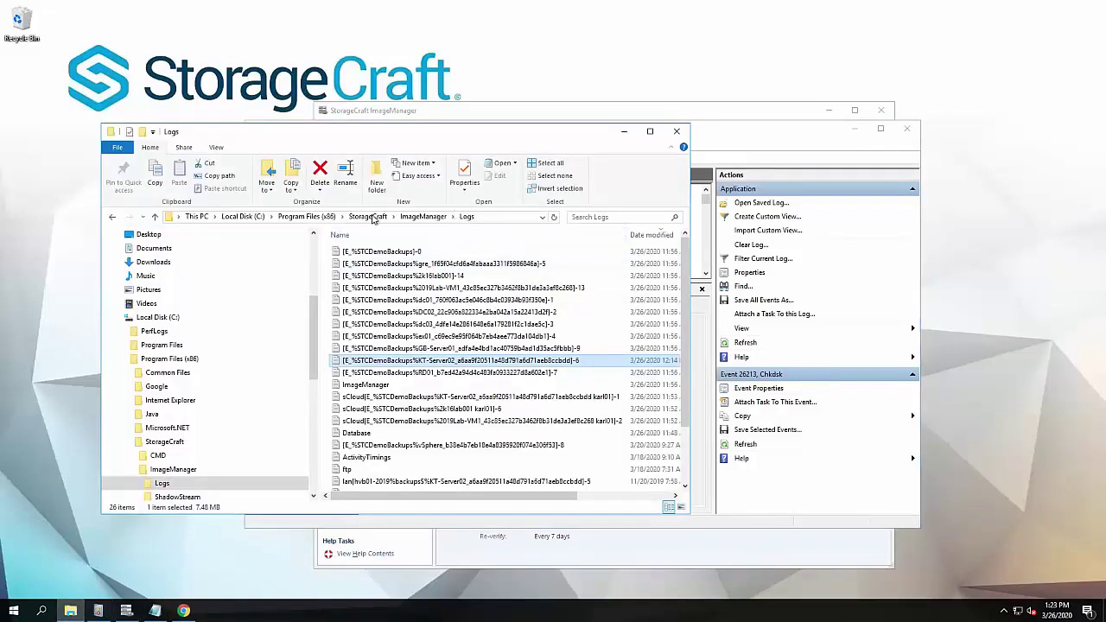
{"action": "left_click", "coordinate": [486, 221]}
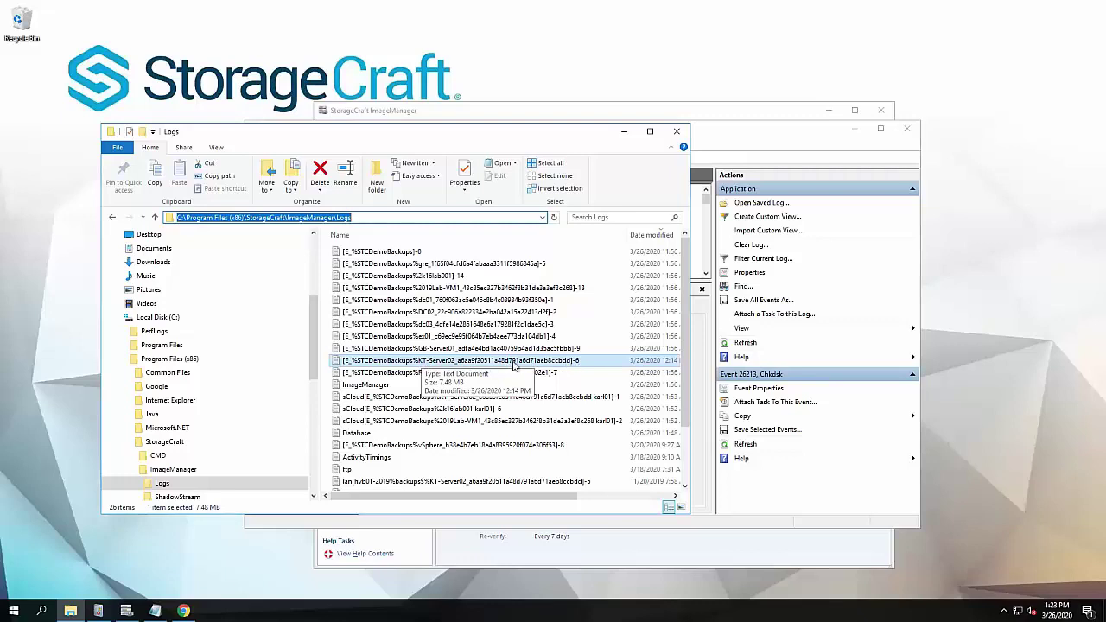
{"action": "double_click", "coordinate": [513, 360]}
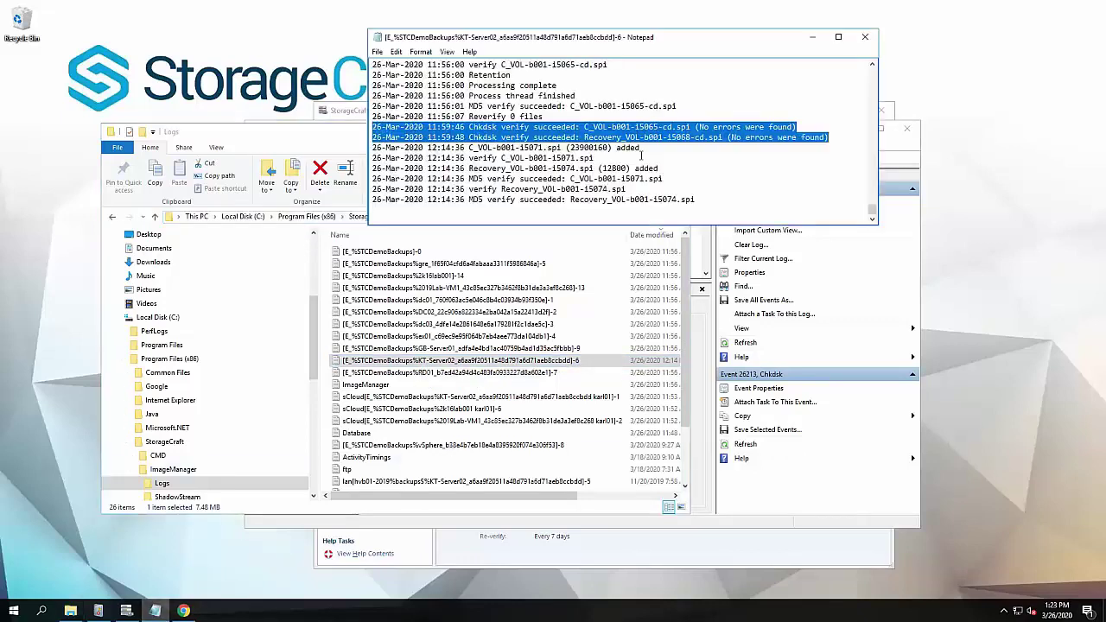
{"action": "left_click", "coordinate": [580, 127]}
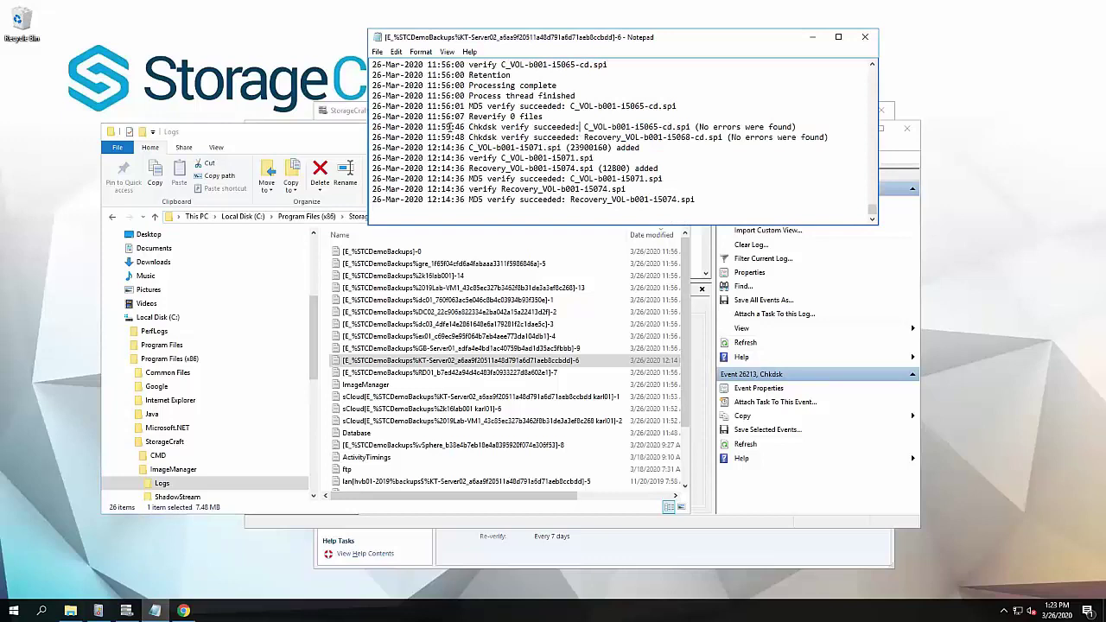
{"action": "mouse_move", "coordinate": [376, 127]}
{"action": "left_mouse_down"}
{"action": "mouse_move", "coordinate": [833, 136]}
{"action": "mouse_move", "coordinate": [372, 127]}
{"action": "left_mouse_up"}
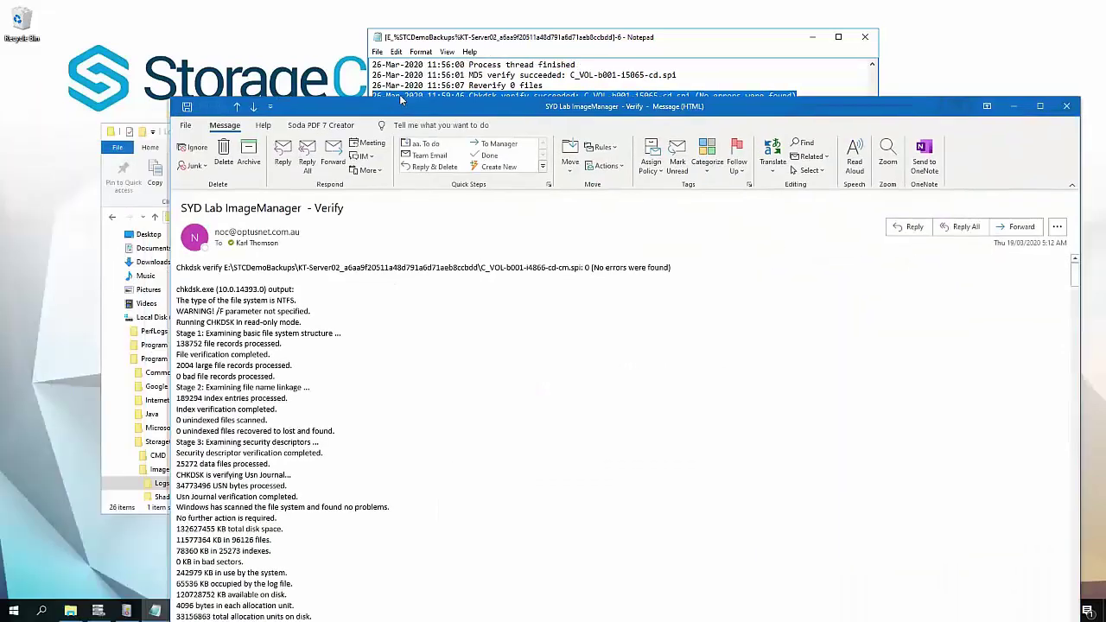
Step: Reposition the SYD Lab ImageManager - Verify email and highlight its Chkdsk verify line for C_VOL-b001-i4866-cd-cm.spi
{"action": "left_click_drag", "start_coordinate": [400, 94], "coordinate": [346, 19]}
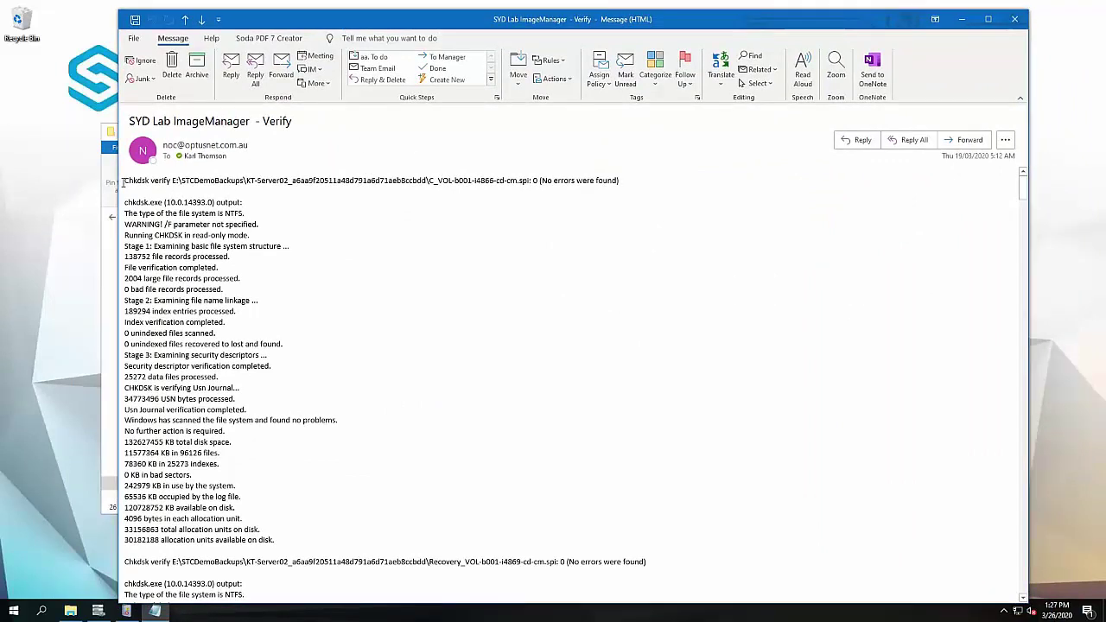
{"action": "left_click_drag", "start_coordinate": [122, 182], "coordinate": [641, 190]}
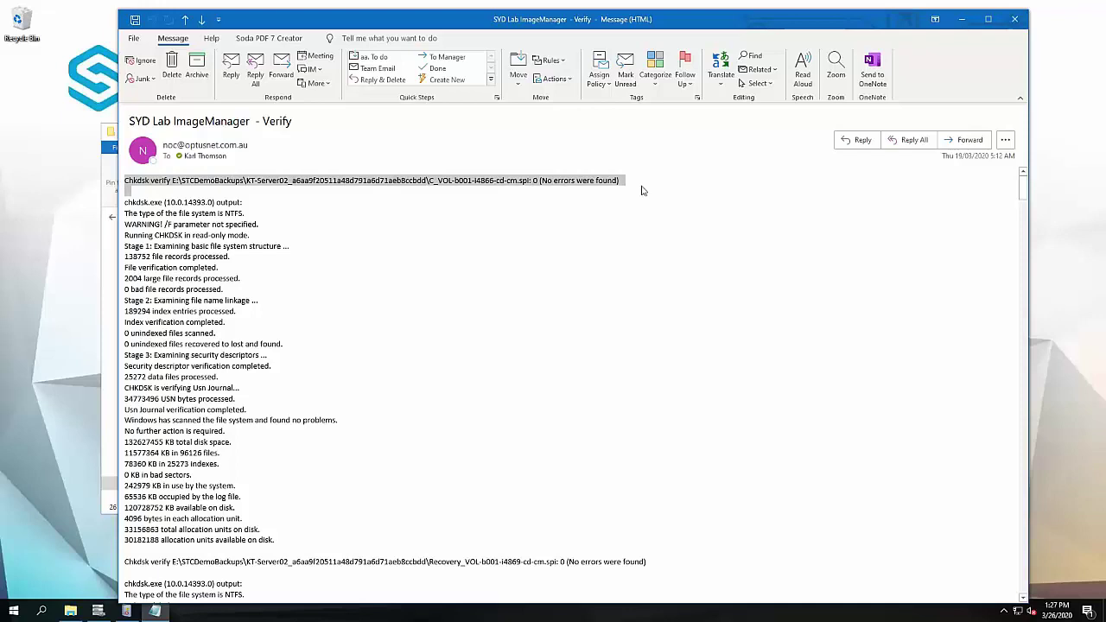